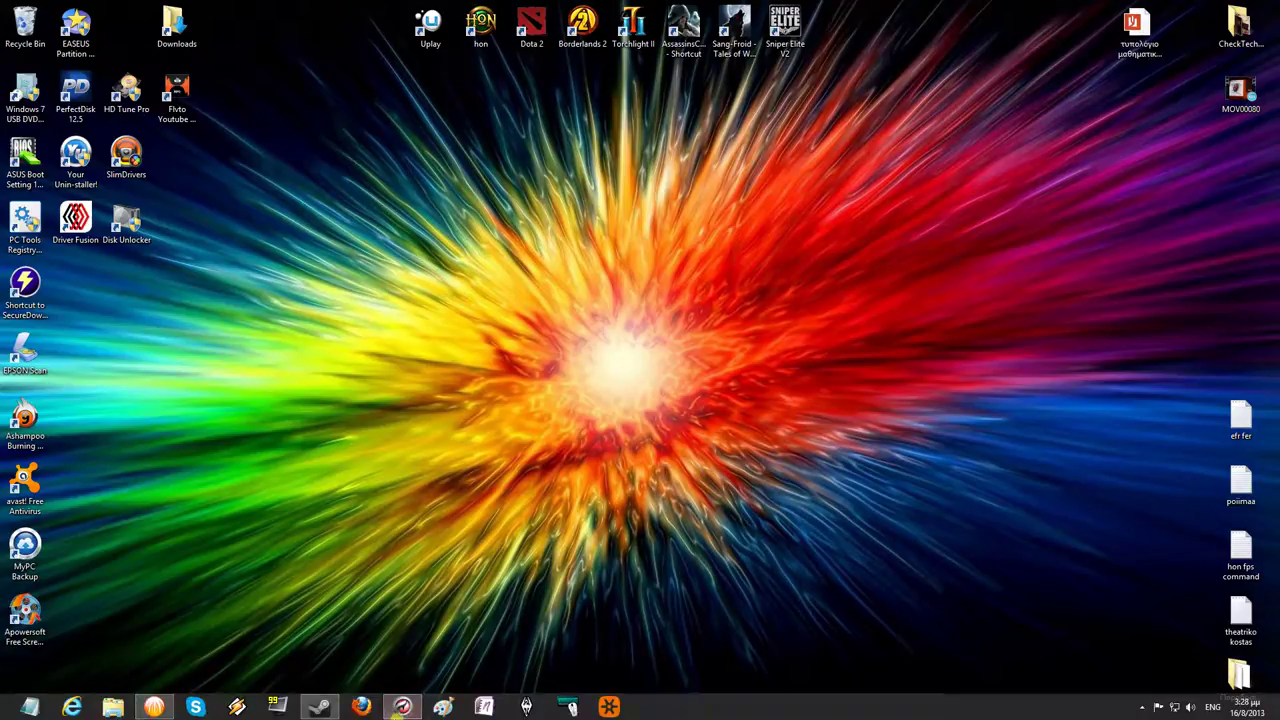
# Bring up the Steam window and open the account details page showing the 0,02€ wallet balance
pyautogui.click(320, 707)
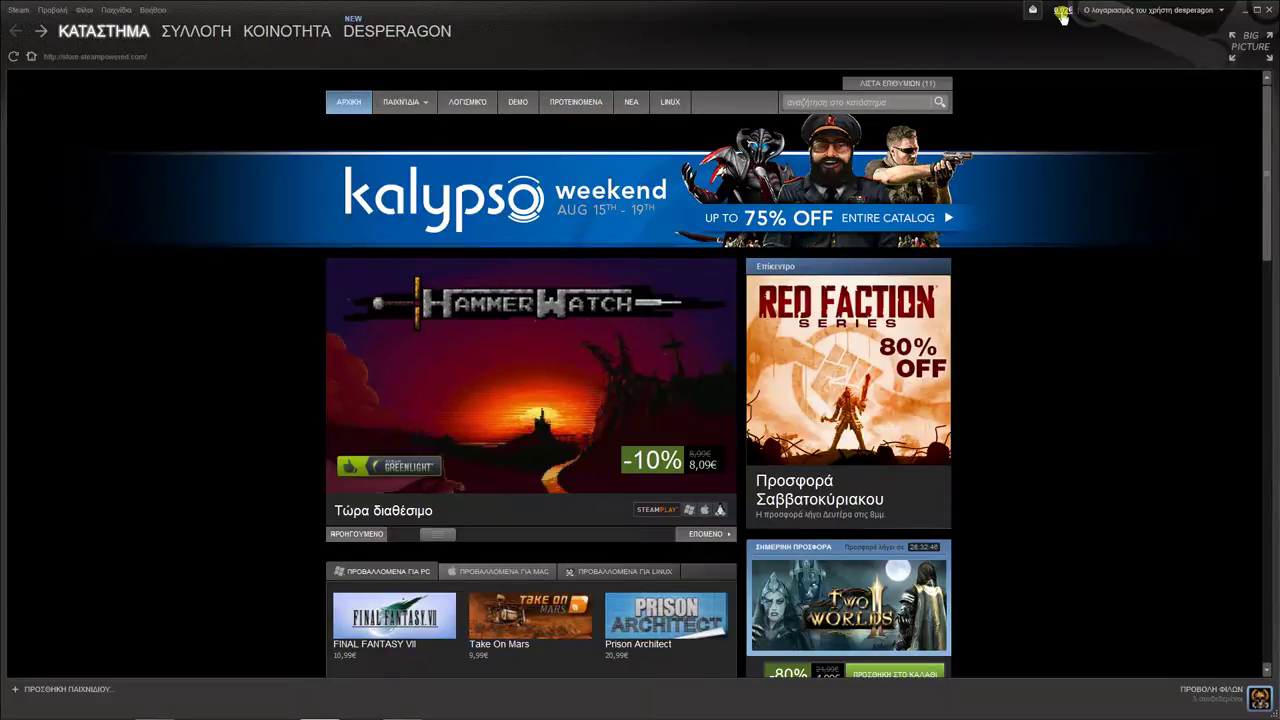
pyautogui.click(1062, 14)
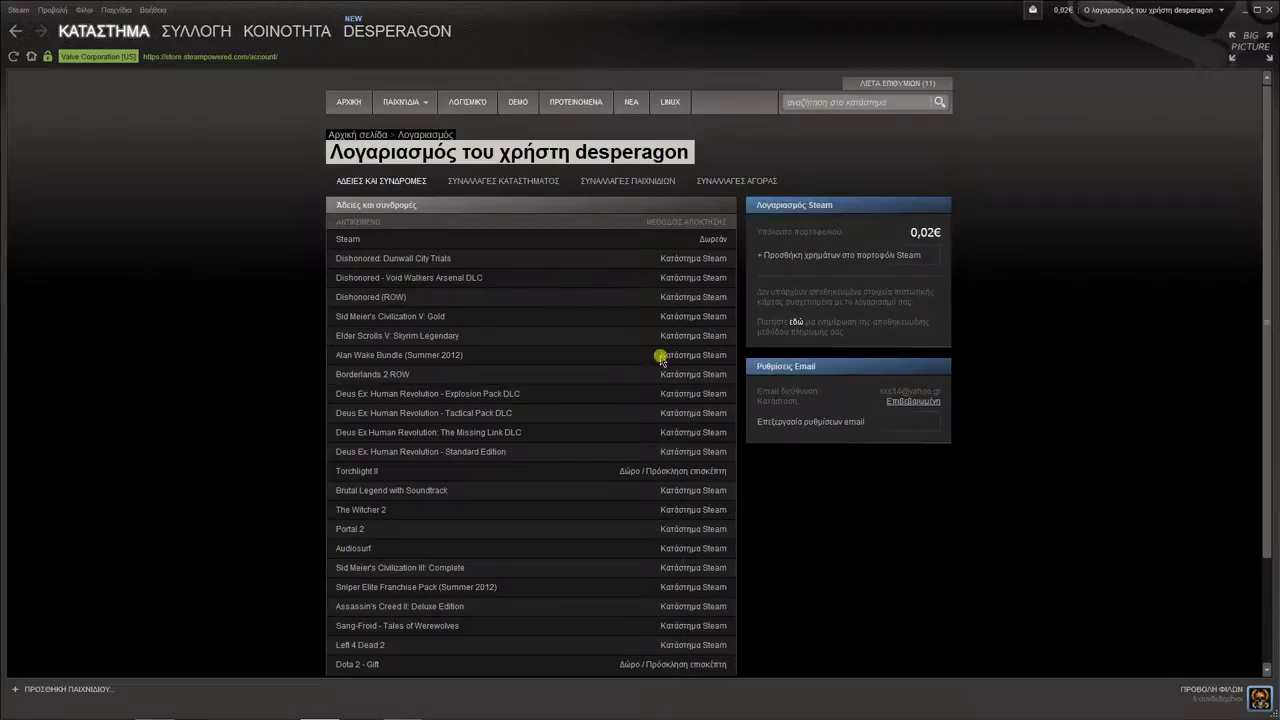
# Go to the Add funds page offering 5€, 10€, 25€, 50€ and 100€ wallet top-ups
pyautogui.click(813, 262)
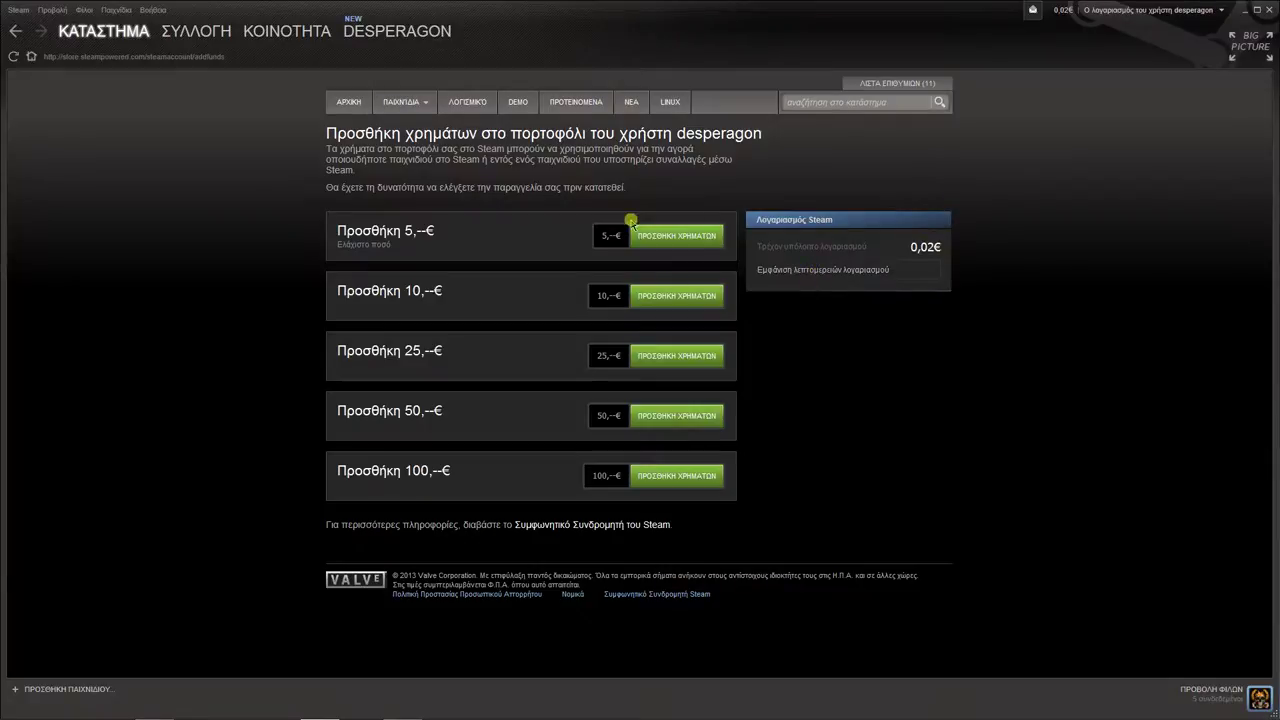
# Choose the 25€ top-up to reach payment information with PaySafeCard as the method
pyautogui.click(669, 360)
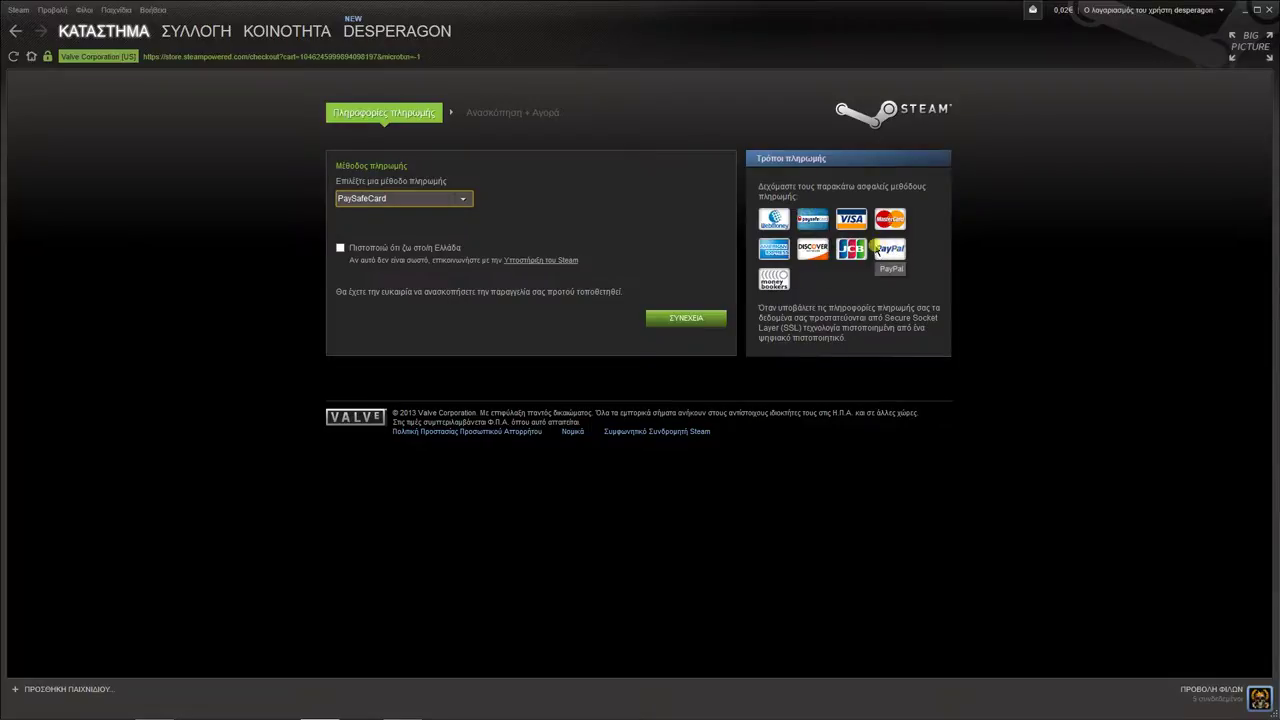
# Keep PaySafeCard as the payment method, tick 'I live in Greece', and continue to the 25€ review
pyautogui.click(465, 198)
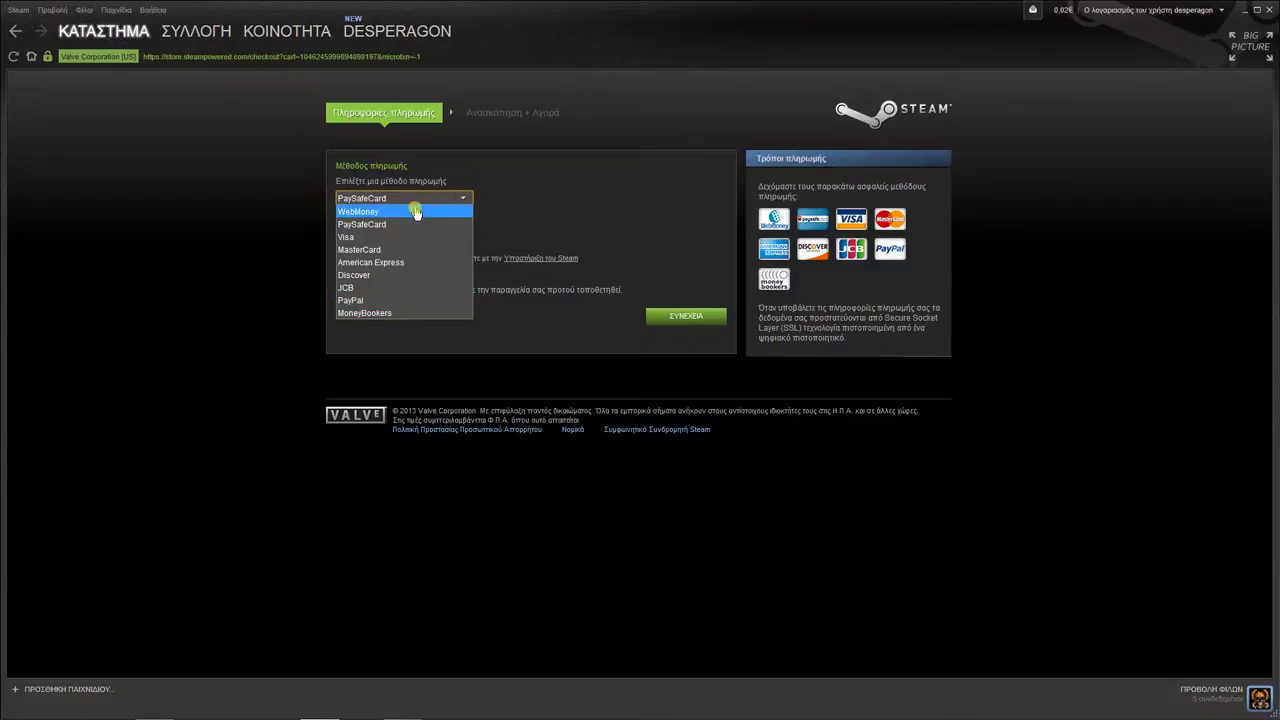
pyautogui.click(500, 186)
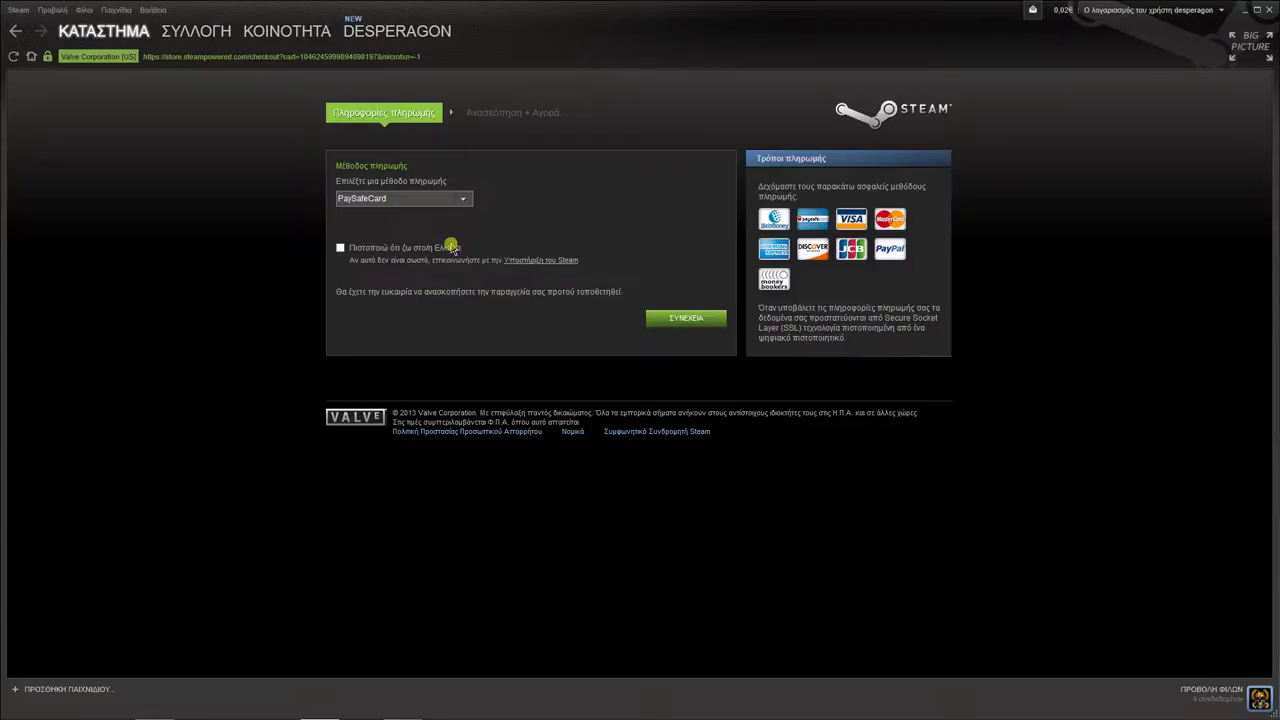
pyautogui.click(341, 248)
pyautogui.click(685, 320)
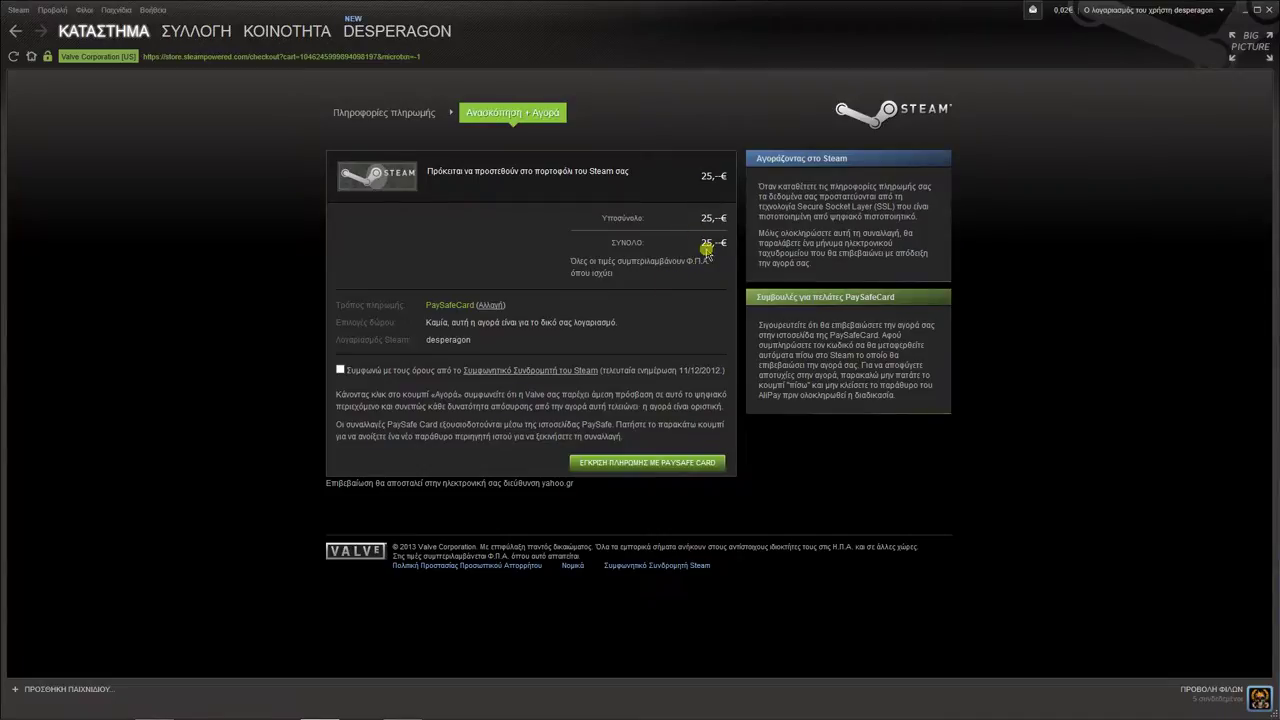
# Agree to the Steam Subscriber Agreement and approve the 25,00 EUR payment with PaySafe Card
pyautogui.click(340, 371)
pyautogui.click(676, 465)
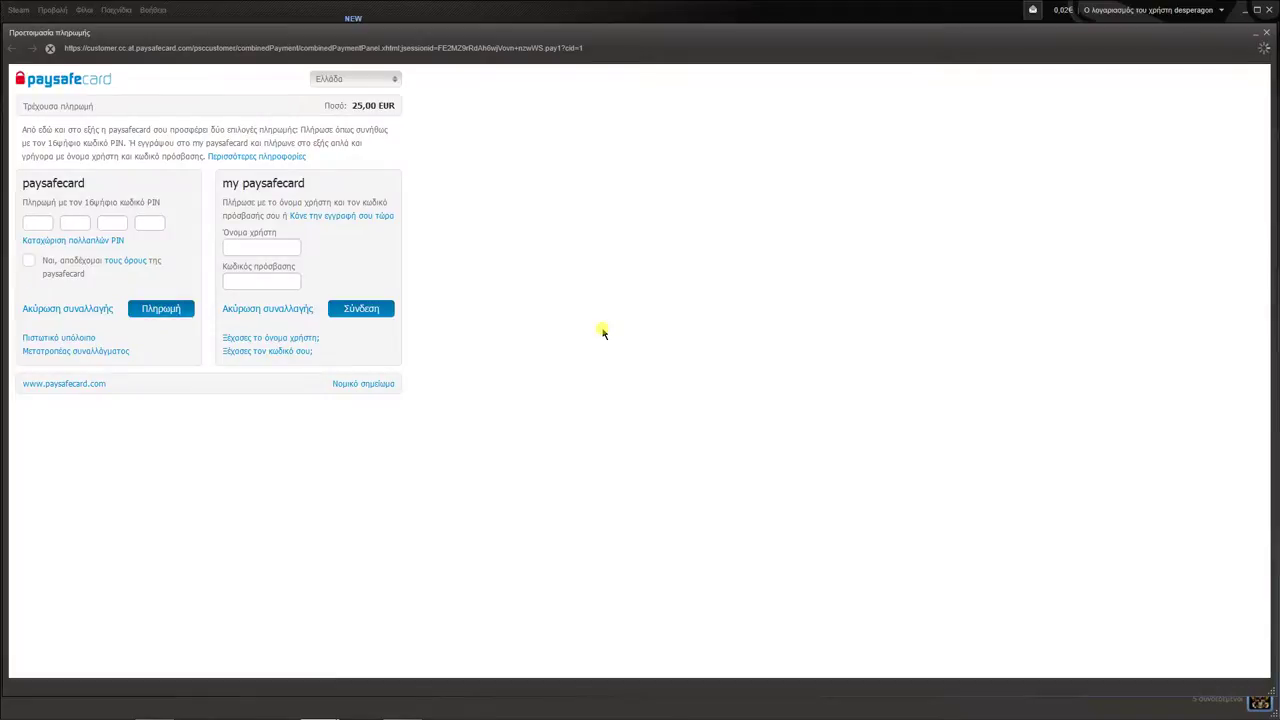
# Type the card's 16-digit PIN into the PIN boxes and tick the paysafecard terms checkbox
pyautogui.click(42, 222)
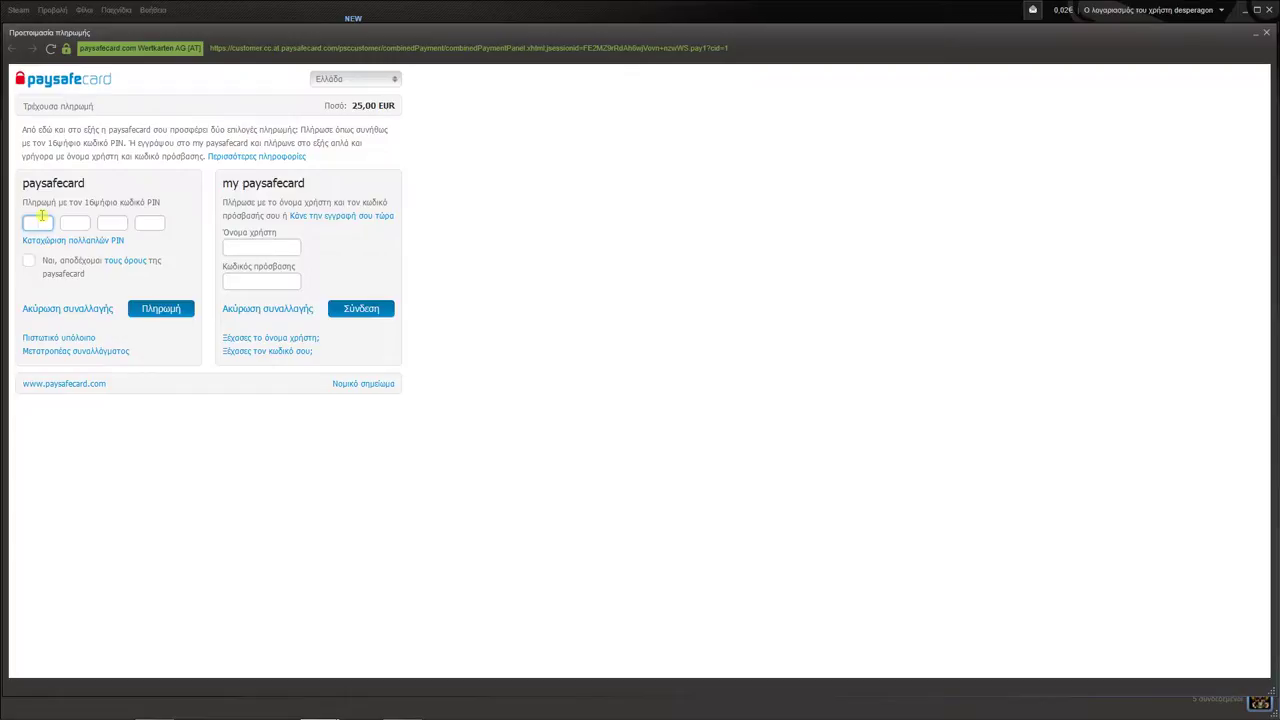
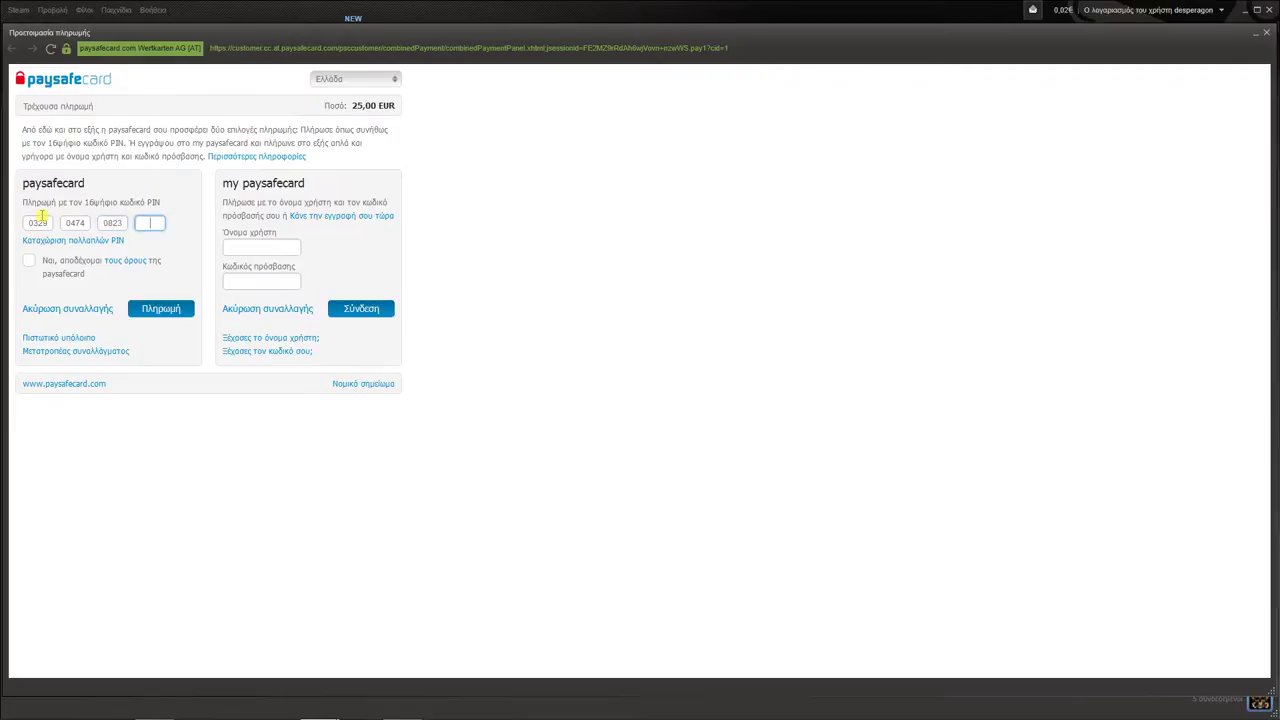
pyautogui.click(29, 262)
# Submit the 25€ paysafecard payment with Πληρωμή and head back to the Steam store via ΚΑΤΑΣΤΗΜΑ
pyautogui.click(166, 310)
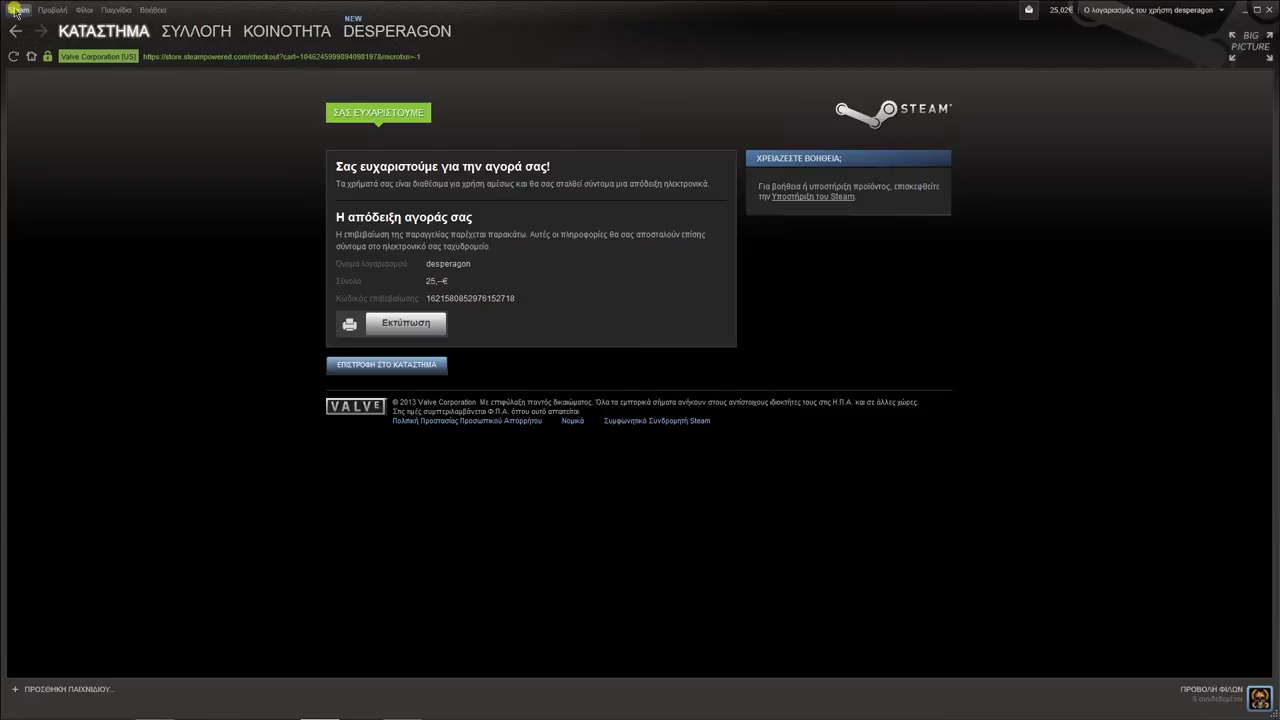
pyautogui.click(86, 34)
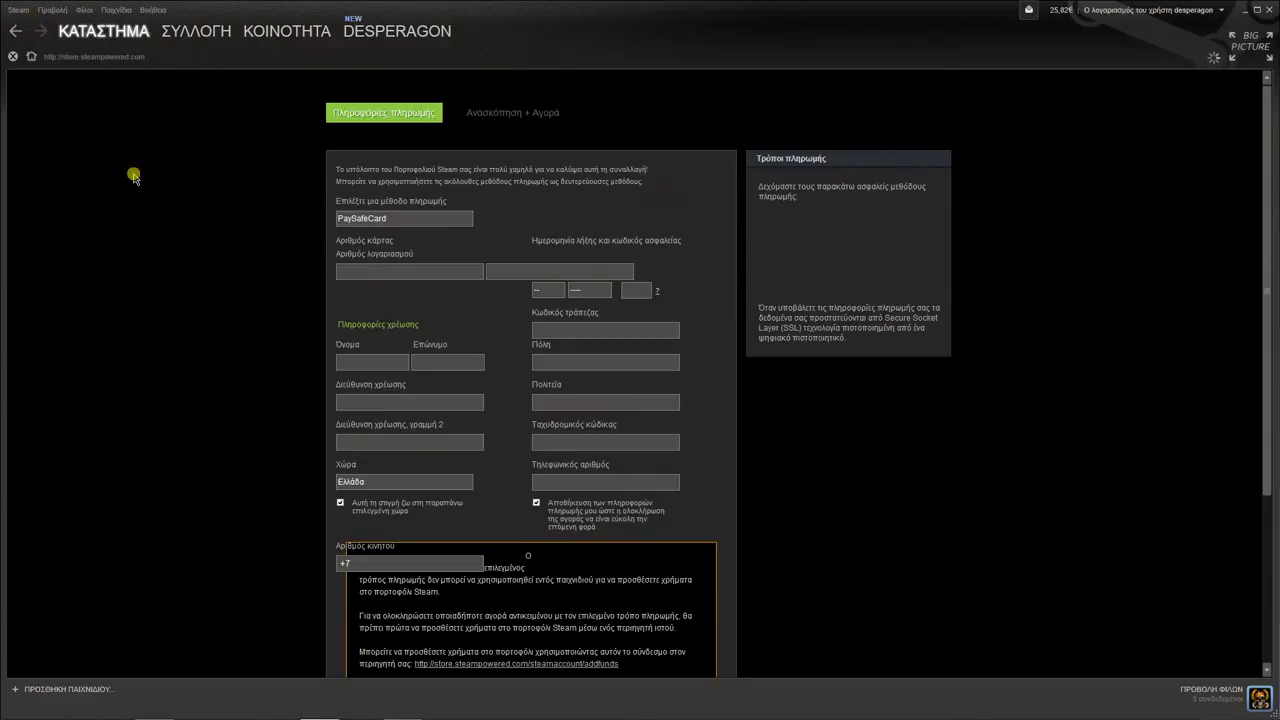
pyautogui.moveTo(88, 44)
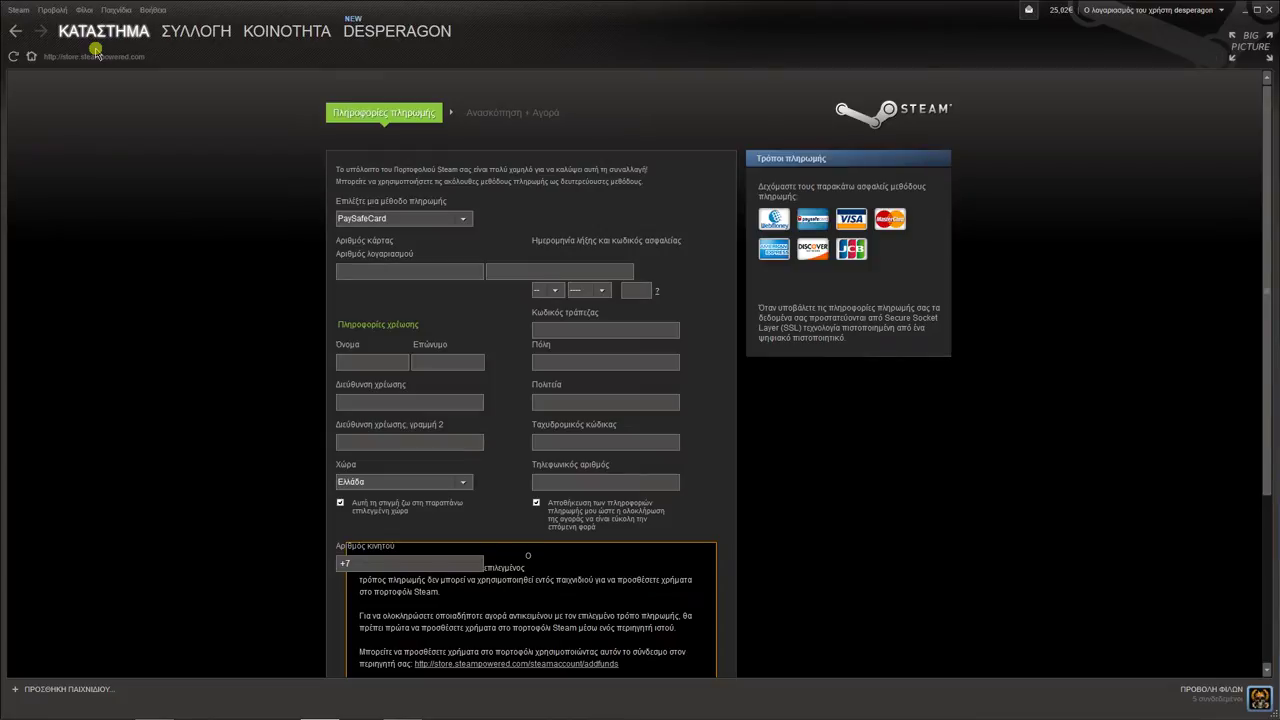
# Load the store front page showing 25,02€, scroll through it, and close the backup reminder popup
pyautogui.click(100, 33)
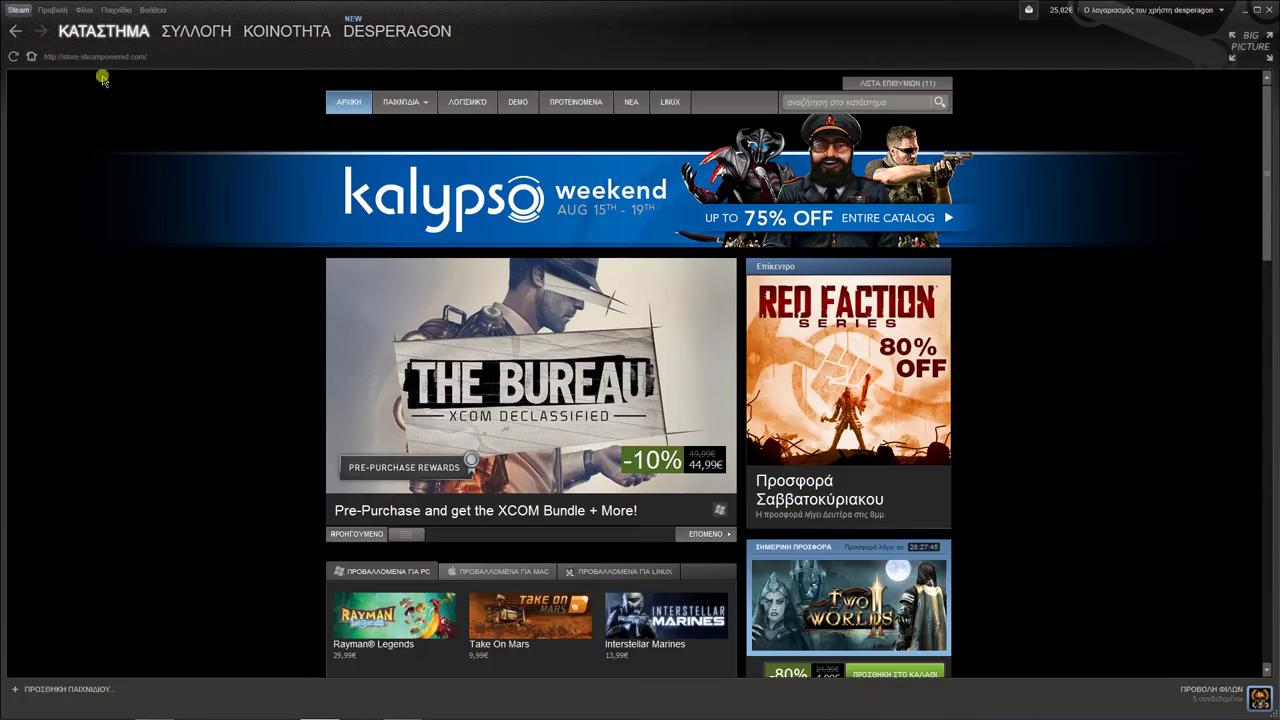
pyautogui.scroll(-2, 405, 285)
pyautogui.scroll(-1, 890, 395)
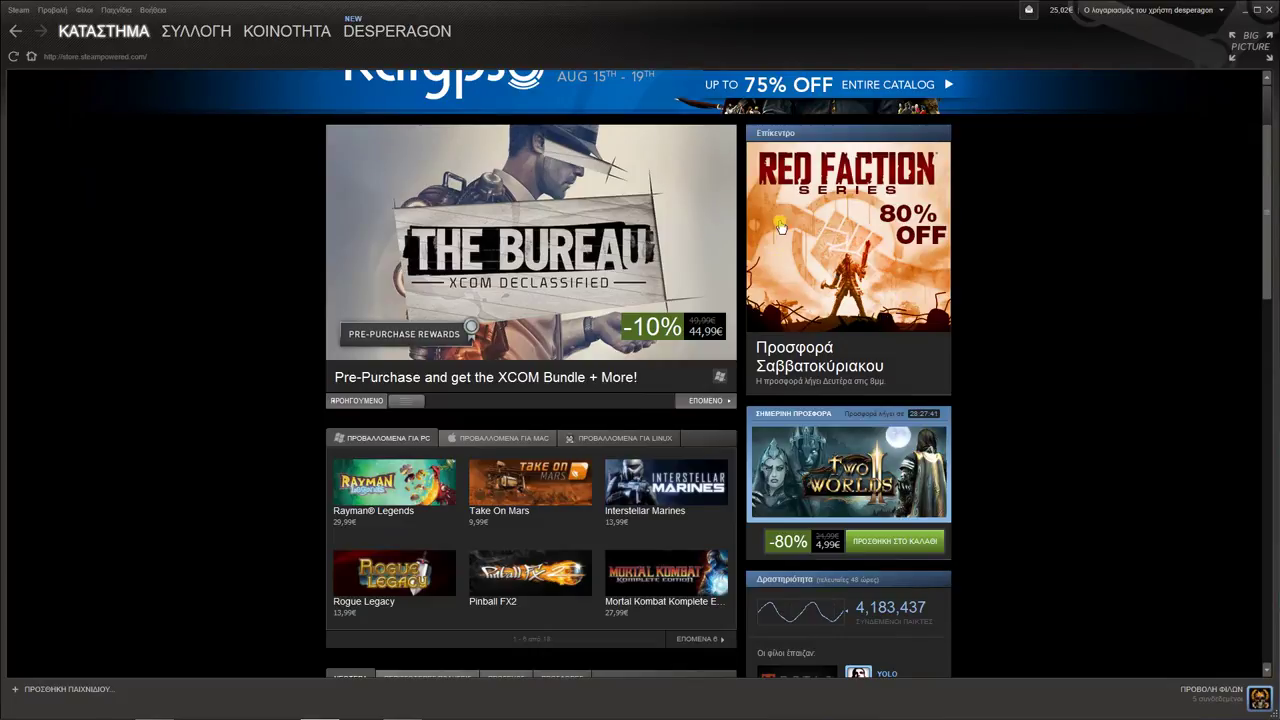
pyautogui.scroll(-3, 661, 367)
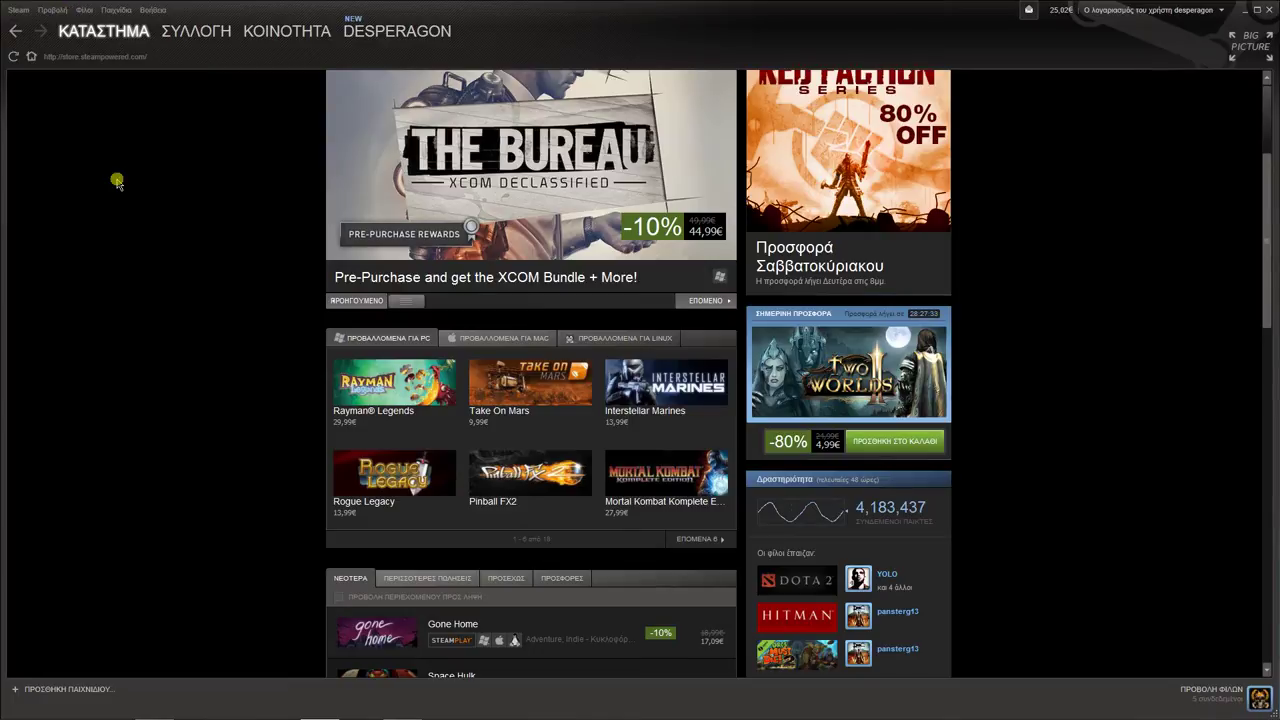
pyautogui.scroll(2, 160, 215)
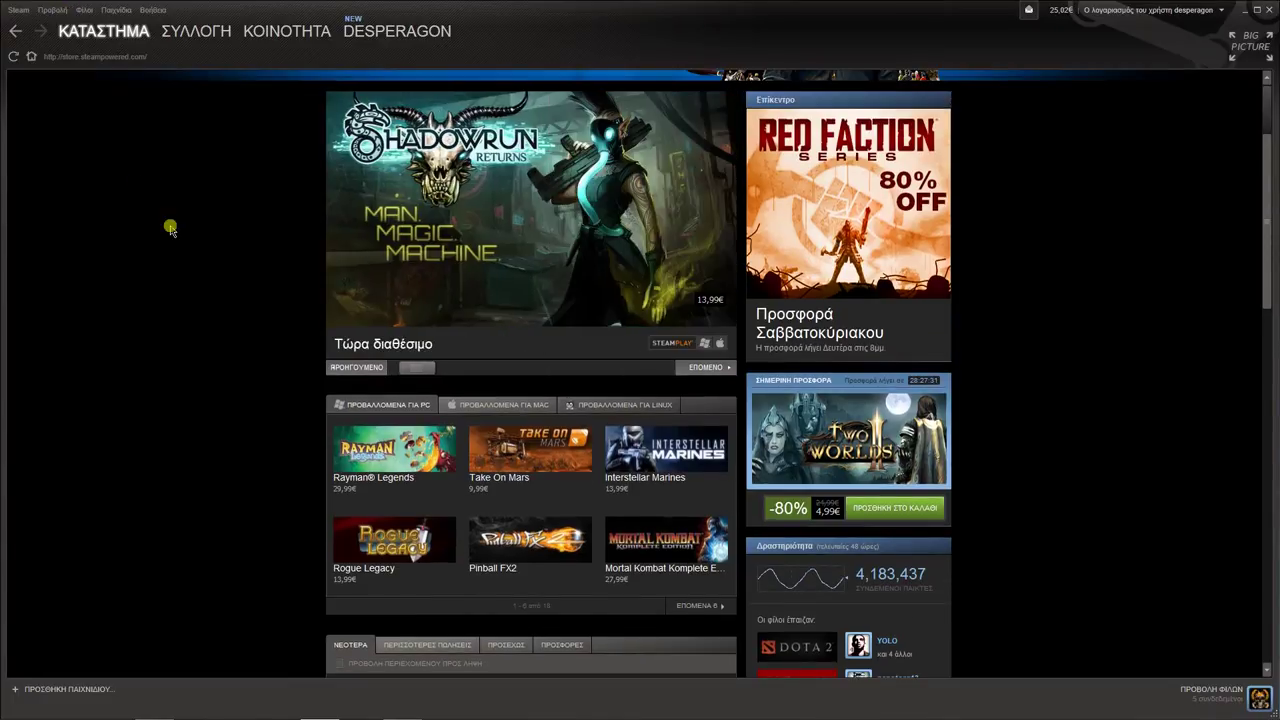
pyautogui.scroll(4, 170, 229)
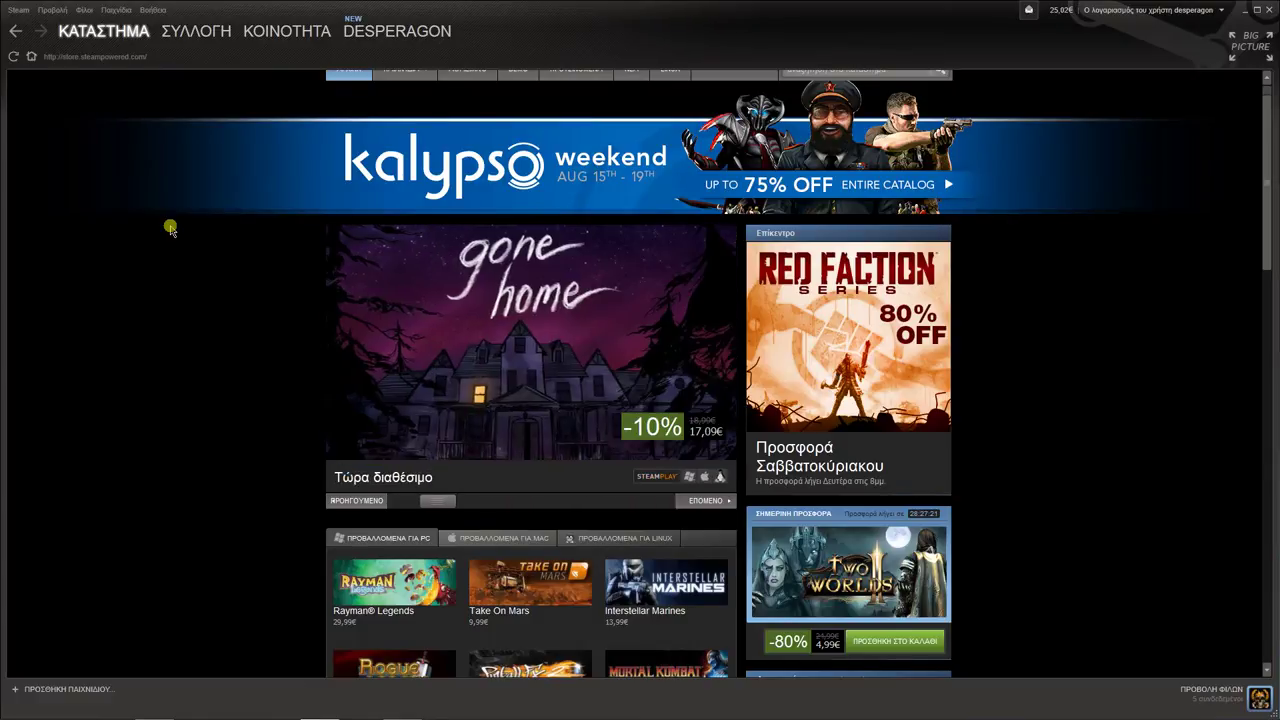
pyautogui.scroll(-1, 352, 408)
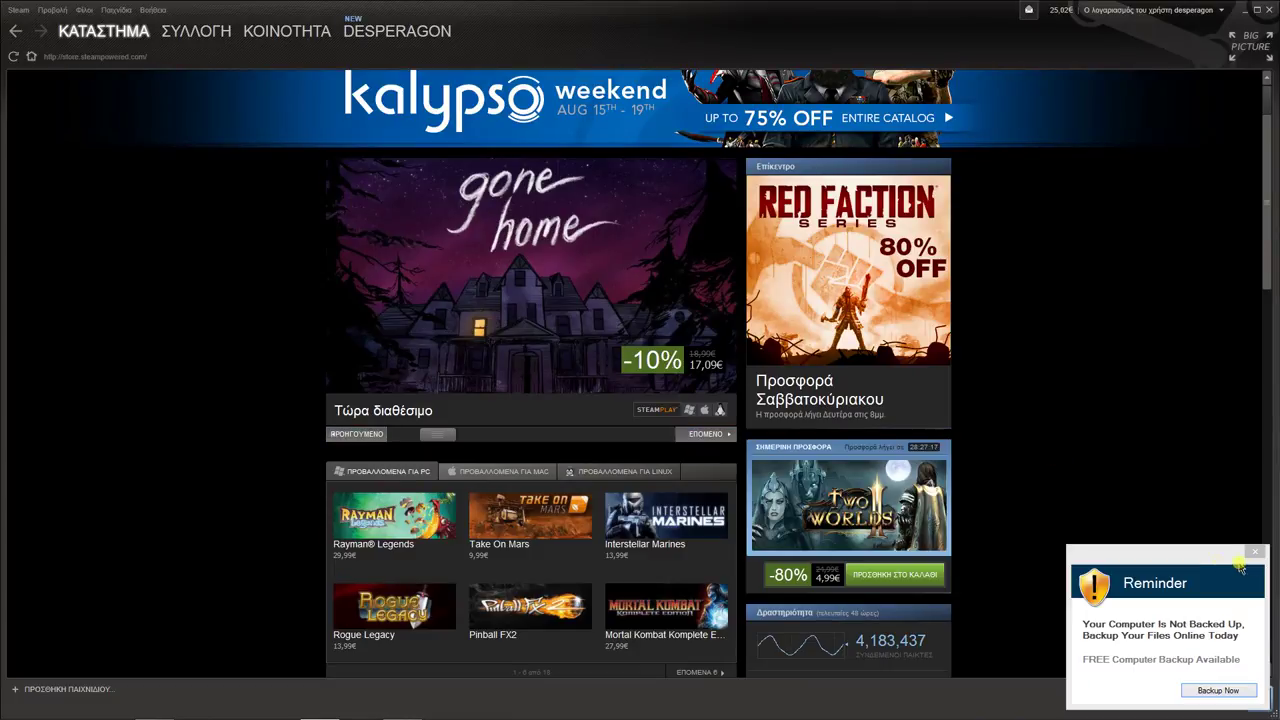
pyautogui.click(1255, 552)
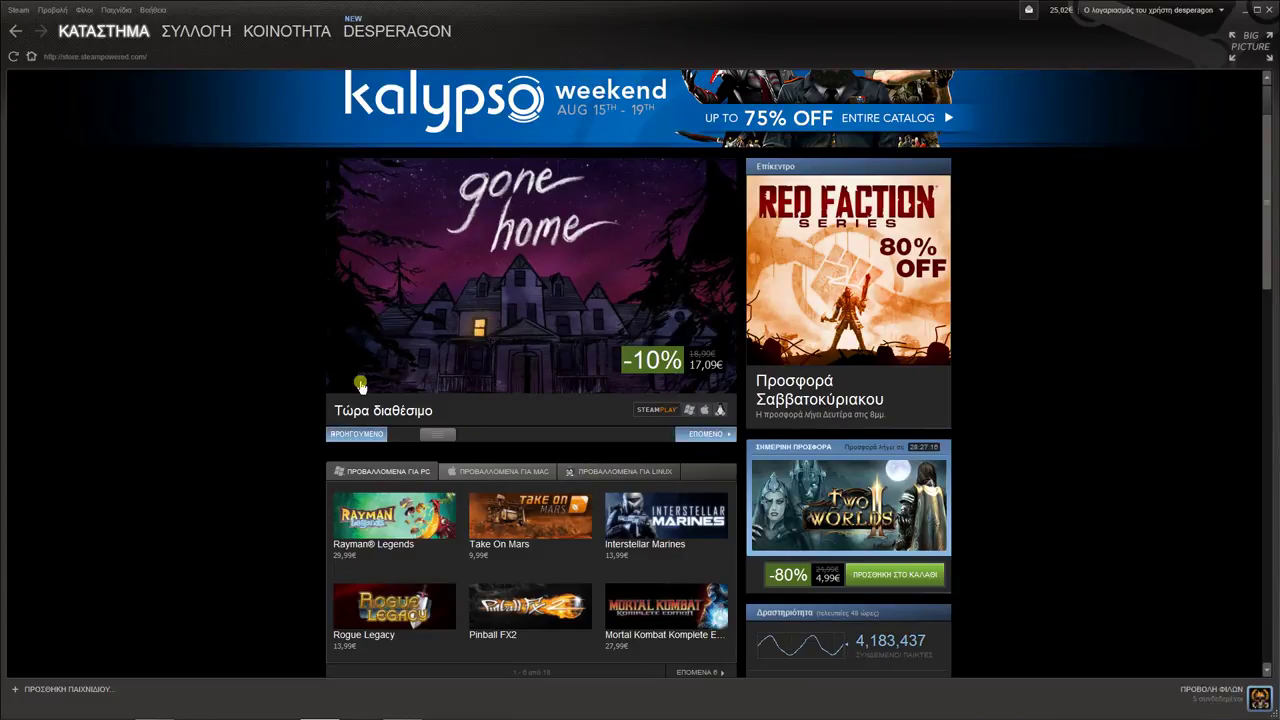